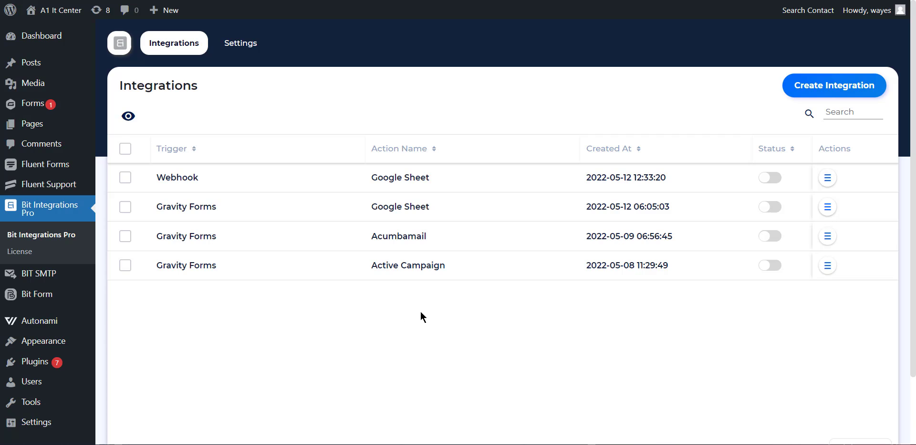
- Start a new integration with Create Integration to reach the trigger selection list
left_click(798, 86)
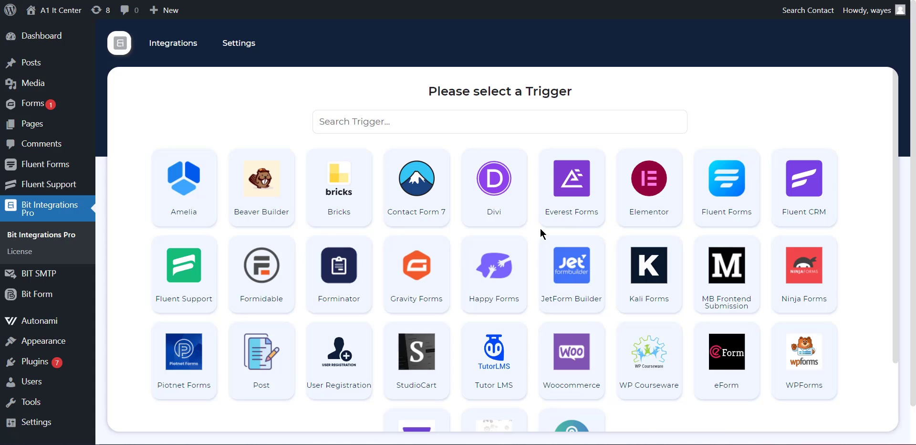
- Choose Gravity Forms with its Contact Us form as the trigger and continue
left_click(431, 288)
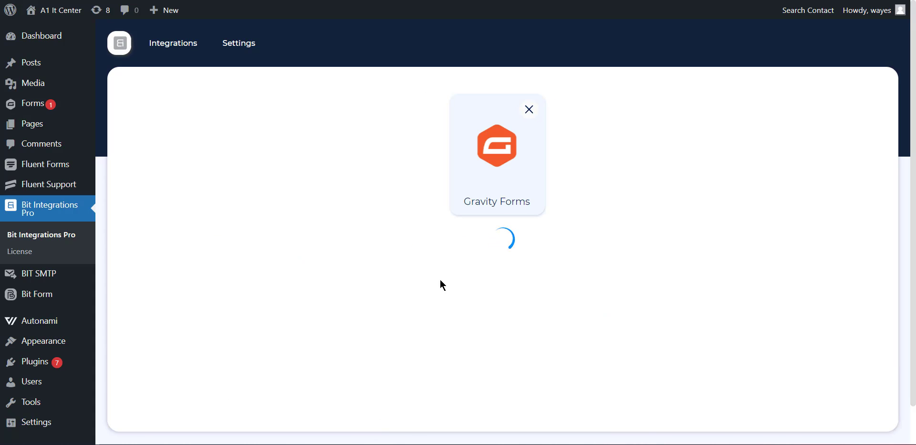
left_click(454, 272)
left_click(451, 296)
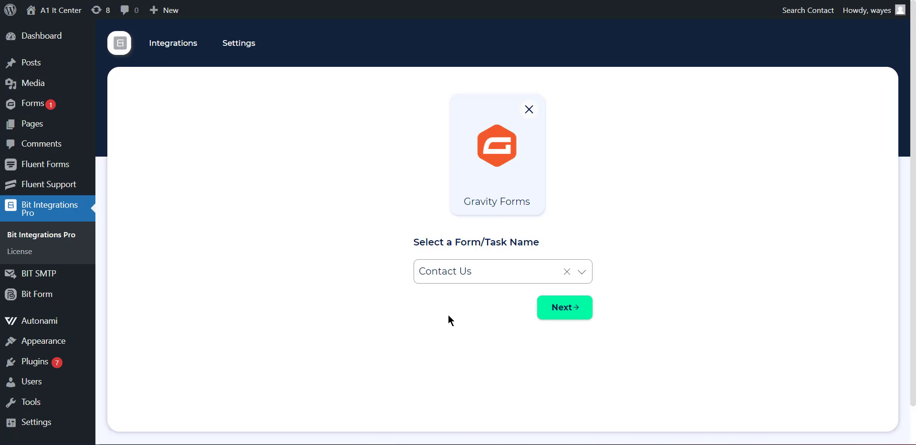
left_click(571, 309)
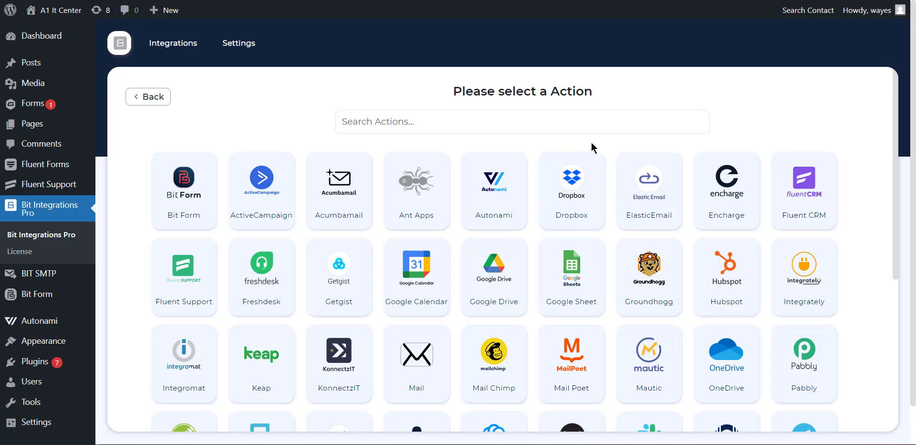
- Search the actions for Autonami and select the Autonami action
left_click(594, 127)
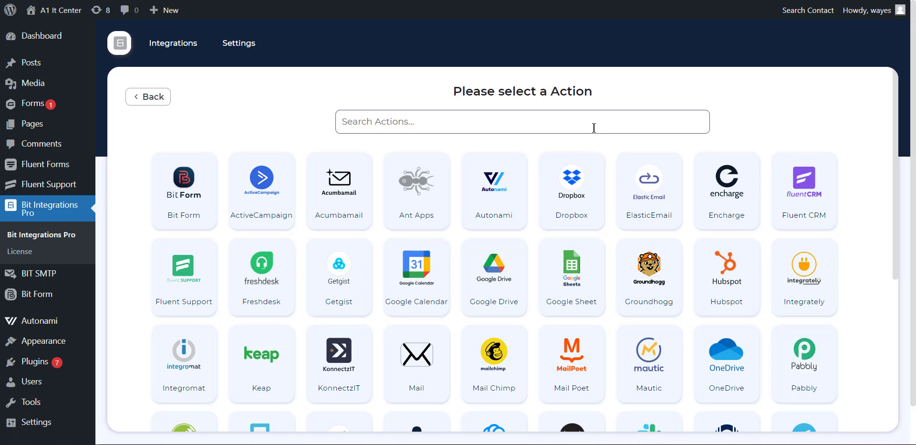
left_click(594, 127)
type("Autonmai")
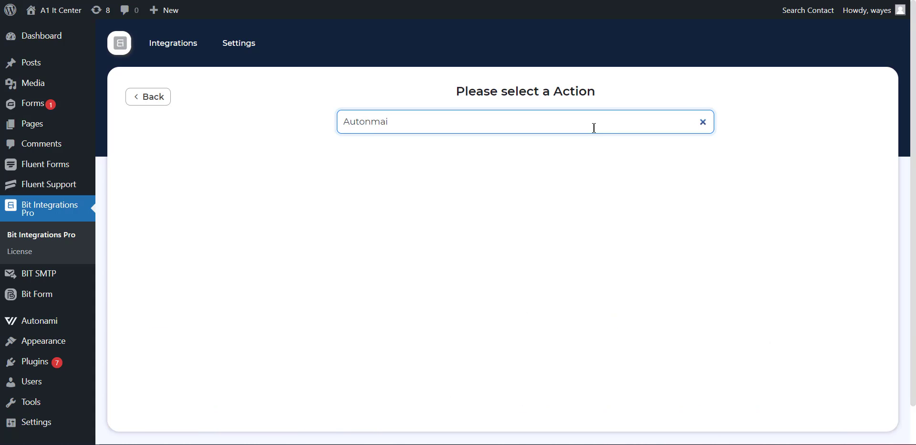
type("a")
key("BackSpace")
key("BackSpace")
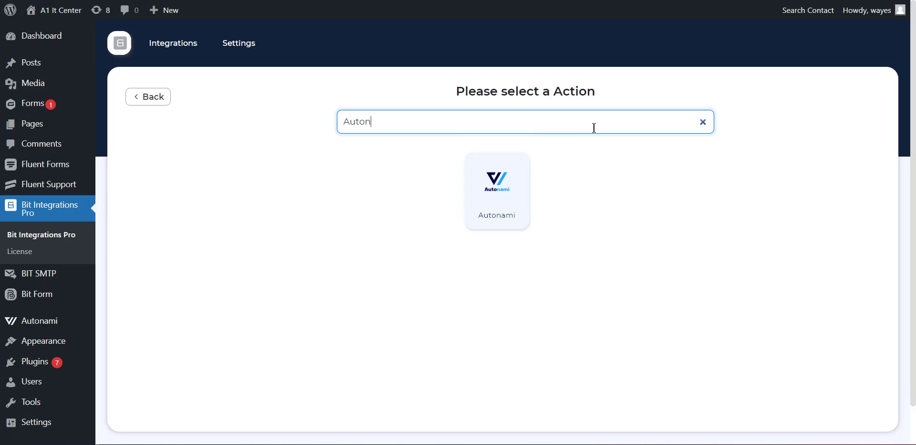
left_click(591, 192)
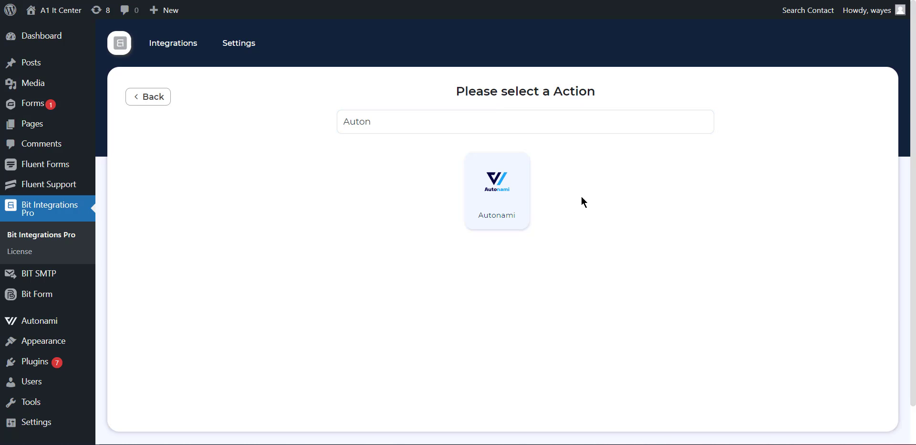
left_click(483, 210)
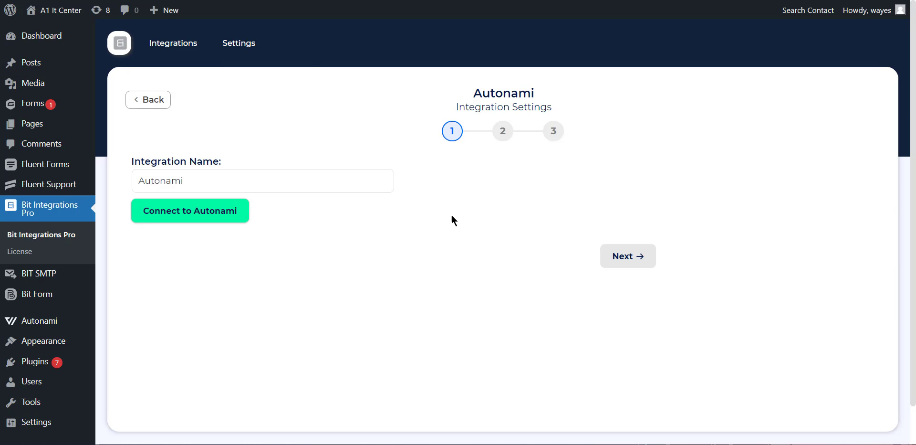
- Keep the integration name Autonami, connect to Autonami, and proceed to step 2
left_click_drag(237, 179, 130, 183)
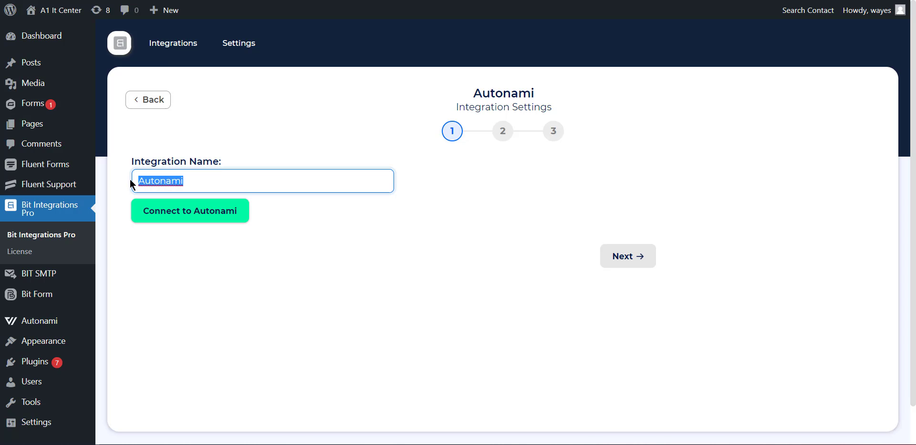
left_click(350, 234)
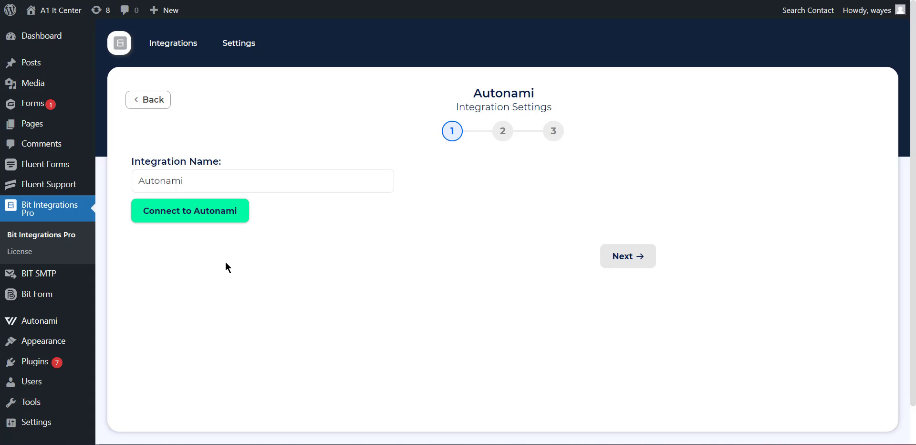
left_click(222, 215)
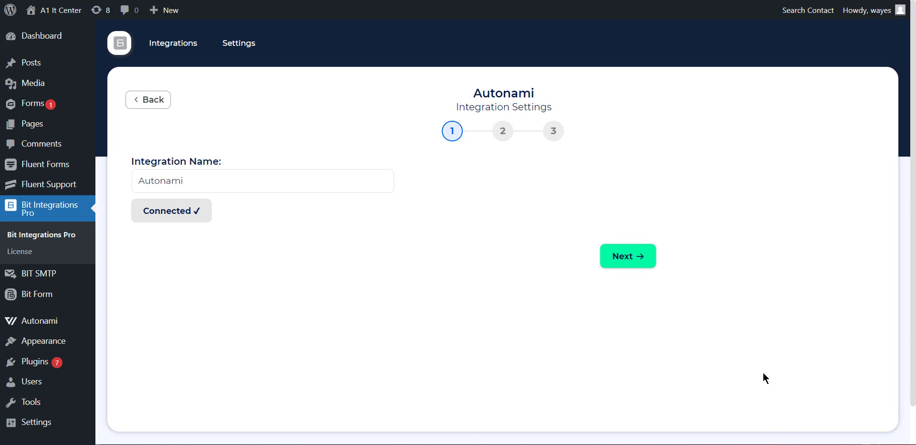
left_click(623, 261)
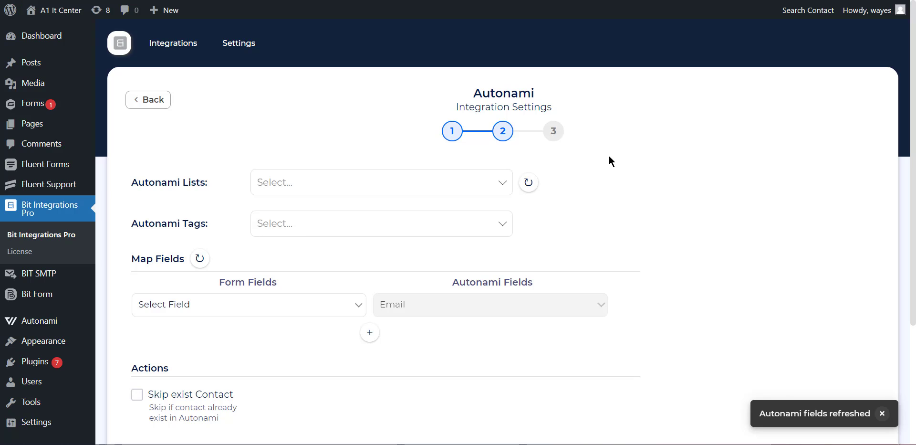
- Refresh the Autonami lists and select the Bit Integrations list
left_click(499, 181)
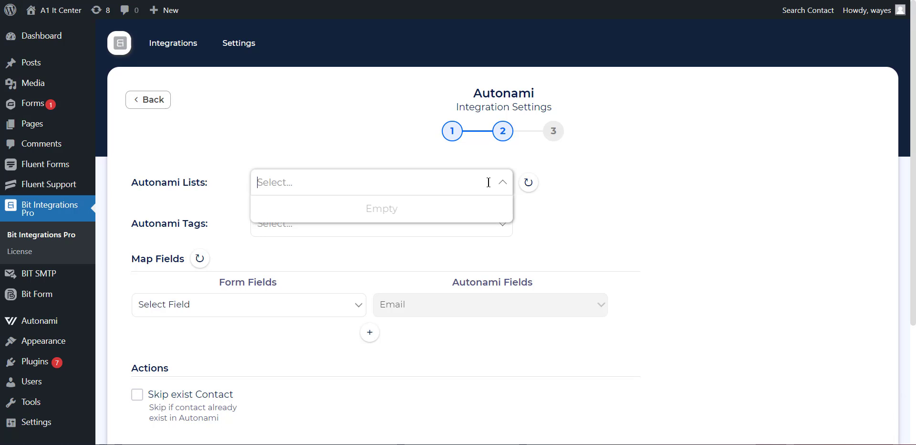
left_click(531, 186)
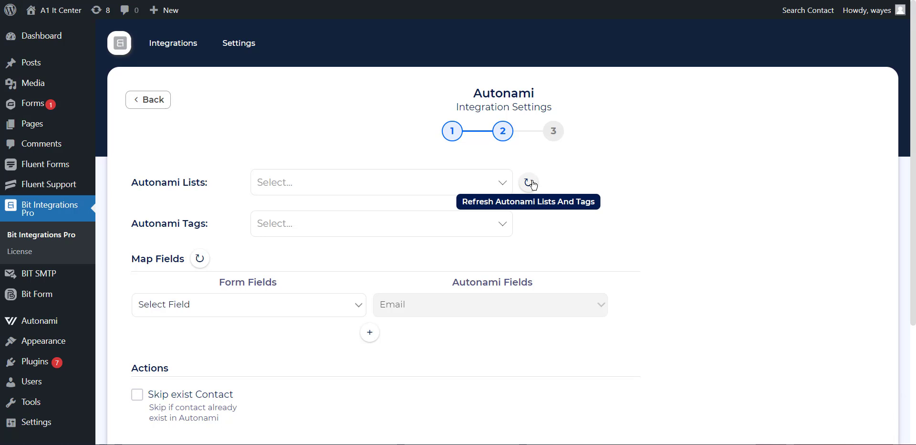
left_click(483, 177)
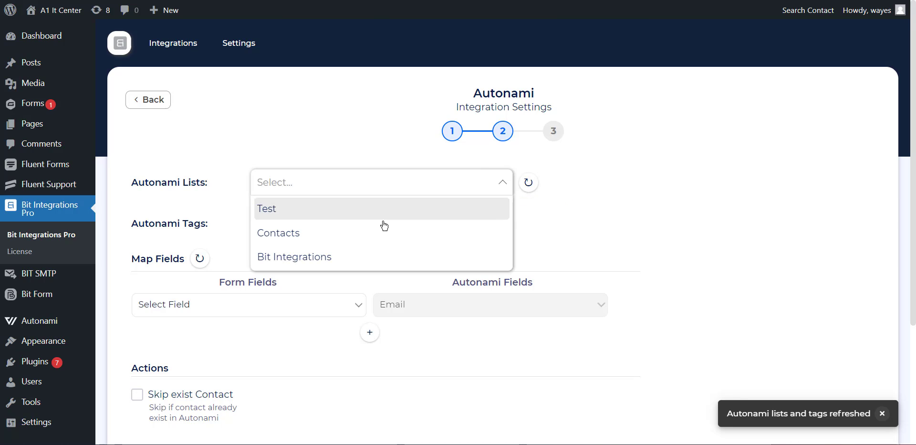
left_click(371, 258)
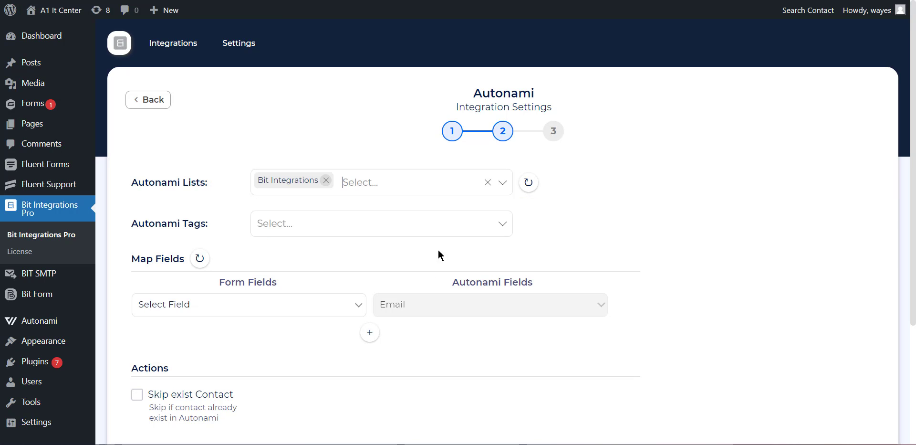
- Add Tag 4, Tag 3, Tag 2 and Tag 1 as Autonami tags
left_click(332, 223)
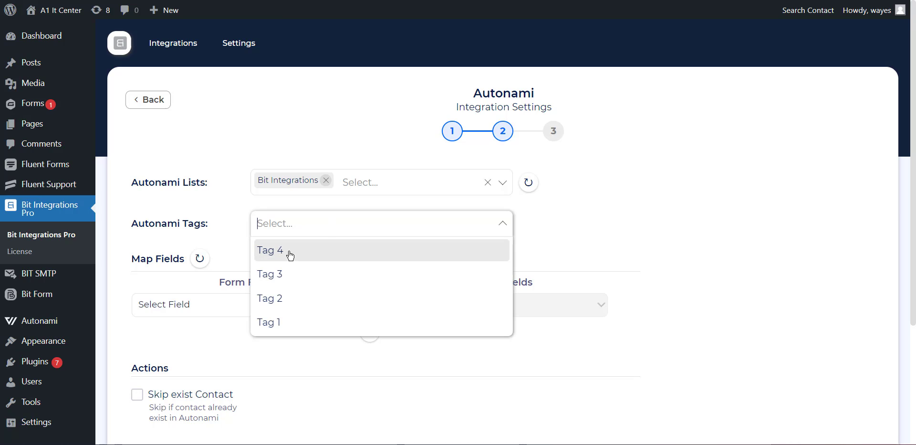
left_click(291, 254)
left_click(339, 227)
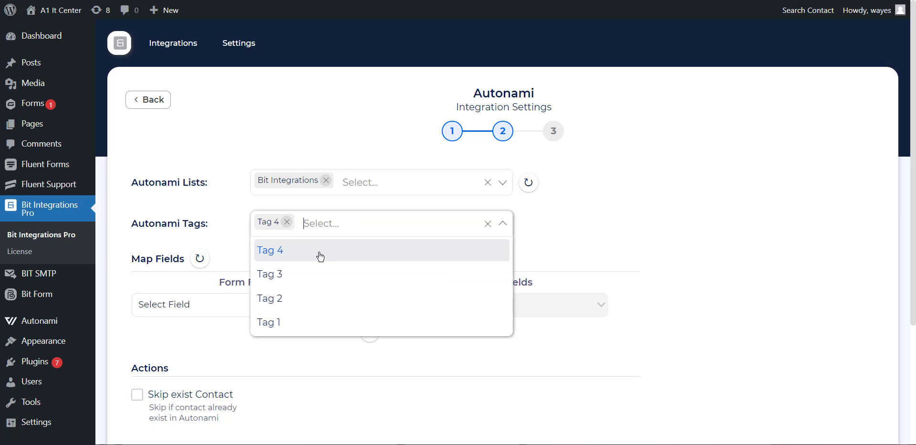
left_click(282, 272)
left_click(401, 223)
left_click(297, 300)
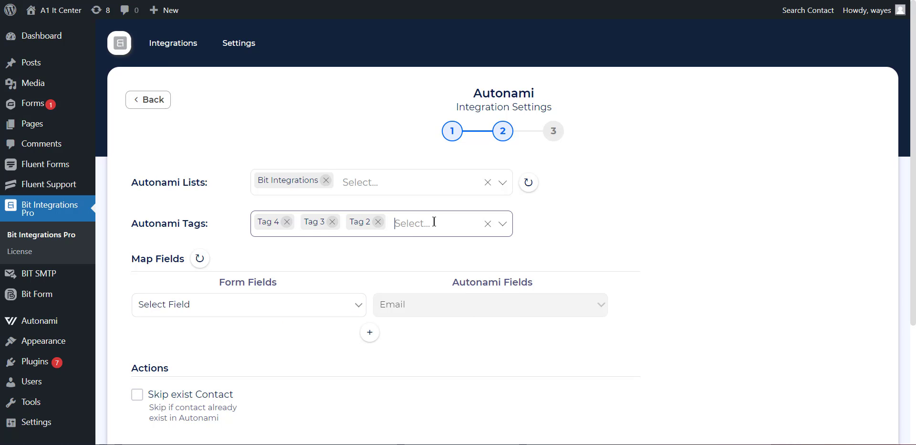
left_click(434, 222)
left_click(271, 325)
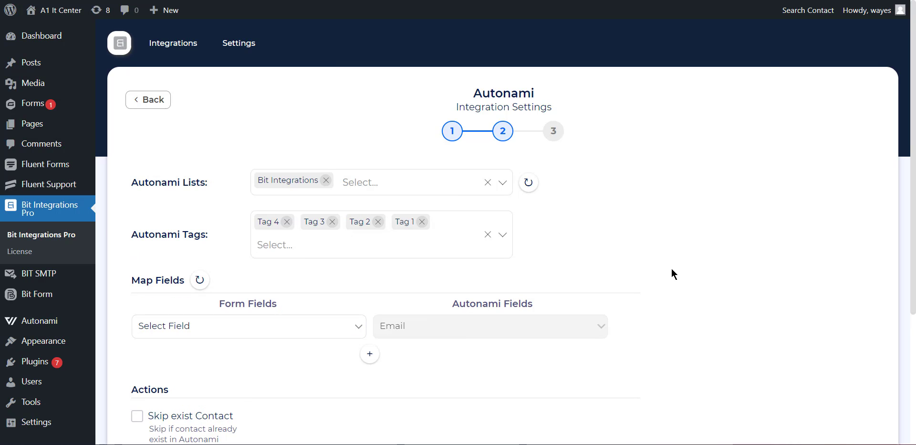
scroll(671, 262, "down", 3)
scroll(621, 200, "up", 2)
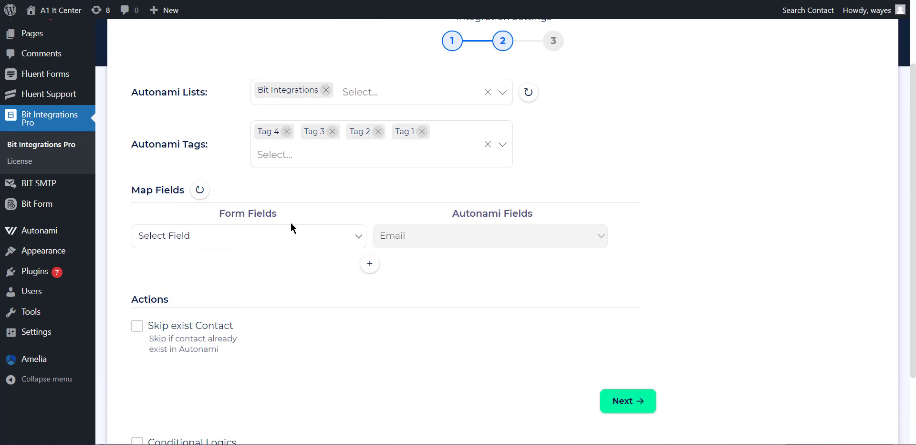
- Map the form's Email field, and add a row mapping Name - First to First Name
left_click(258, 238)
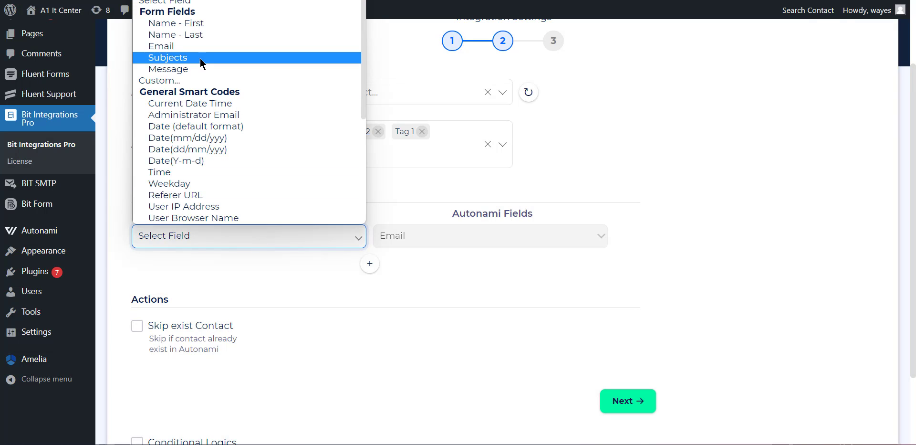
left_click(191, 46)
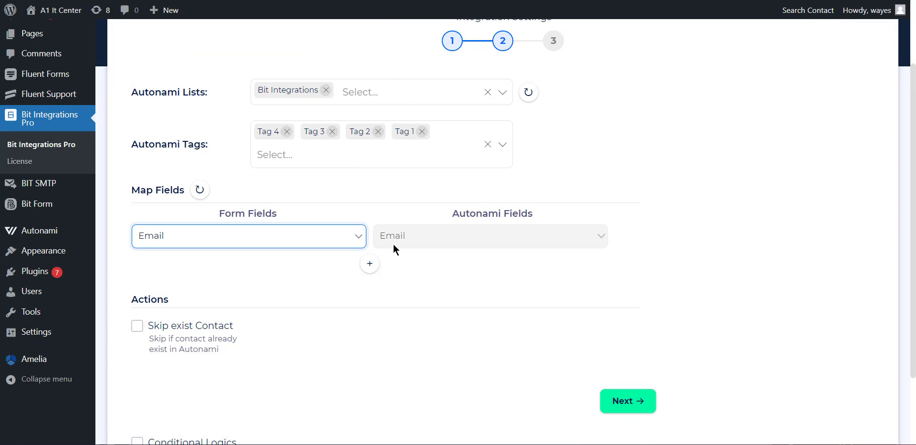
left_click(370, 264)
left_click(296, 269)
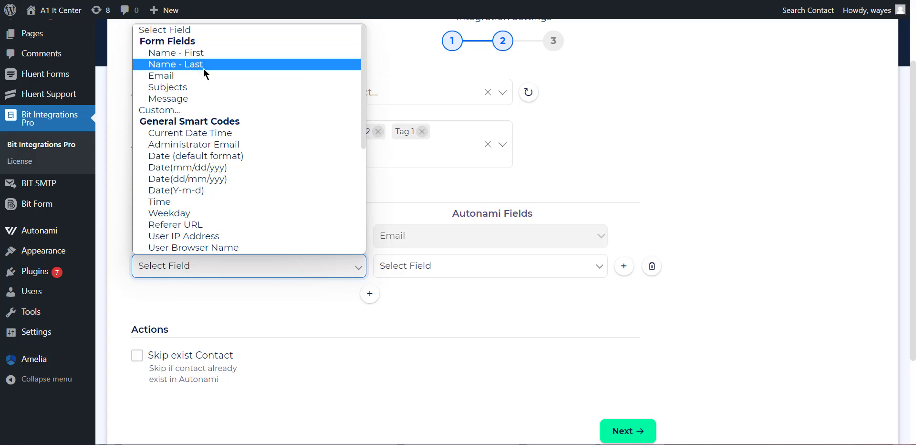
left_click(200, 52)
left_click(440, 265)
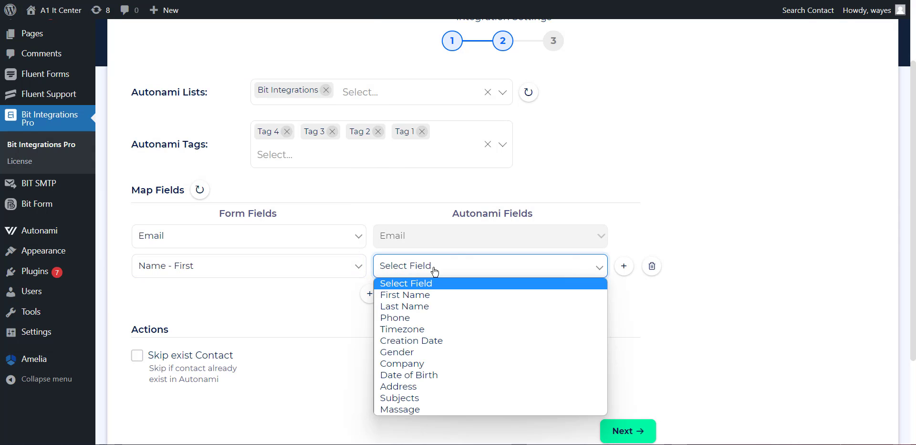
left_click(429, 296)
- Add a row mapping the form's Name - Last to Autonami's Last Name
left_click(370, 293)
left_click(308, 296)
left_click(188, 95)
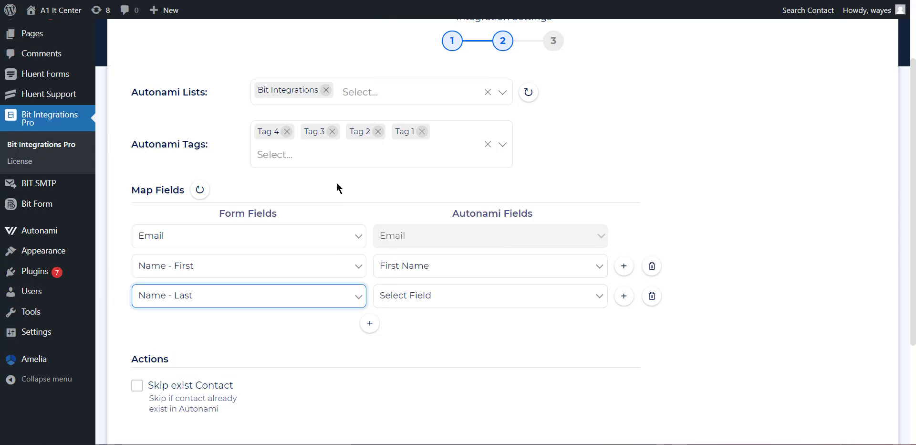
left_click(419, 294)
left_click(417, 174)
scroll(409, 201, "down", 1)
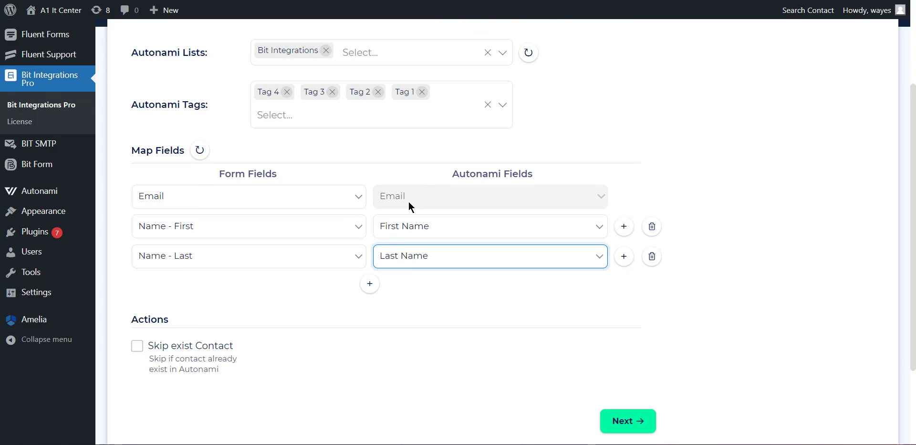
scroll(409, 201, "down", 1)
- Add a row mapping the form's Subjects field to Autonami's Subjects field
left_click(369, 249)
left_click(287, 251)
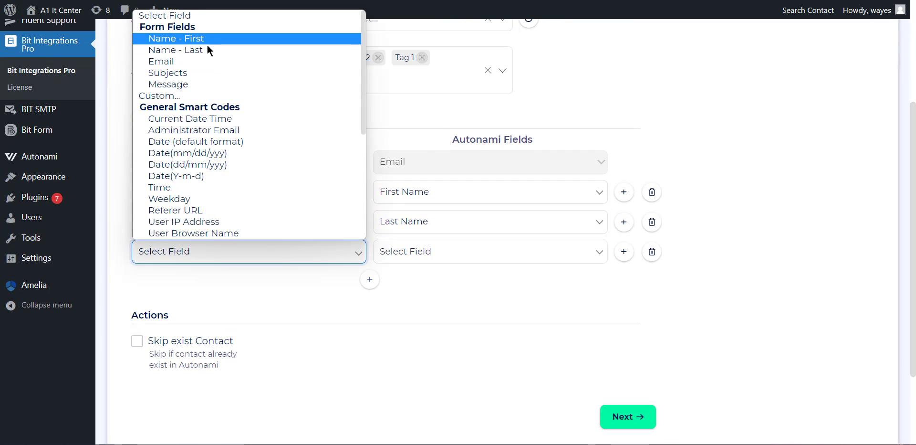
left_click(202, 63)
left_click(401, 252)
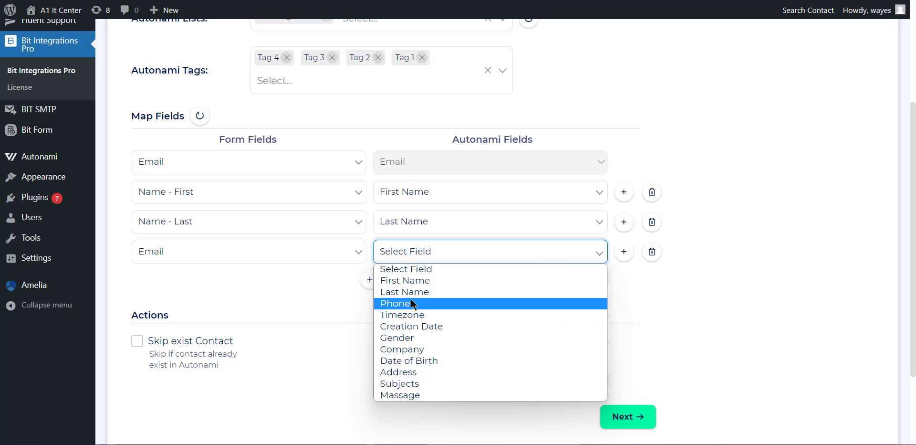
left_click(334, 251)
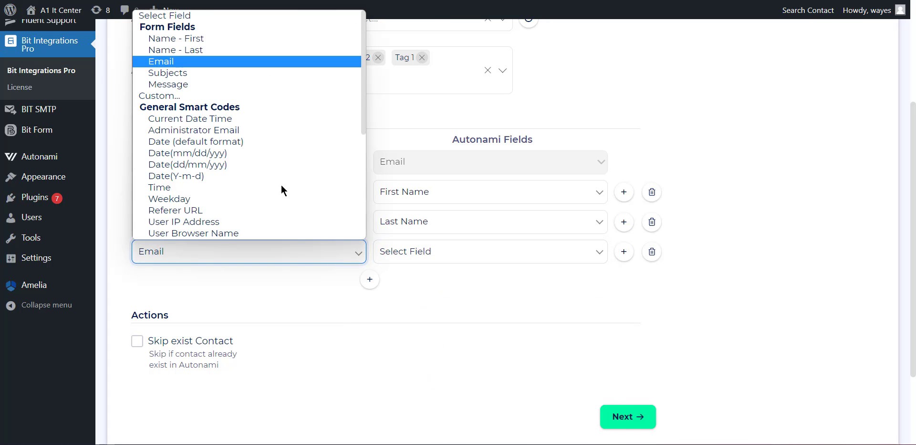
left_click(198, 78)
left_click(470, 251)
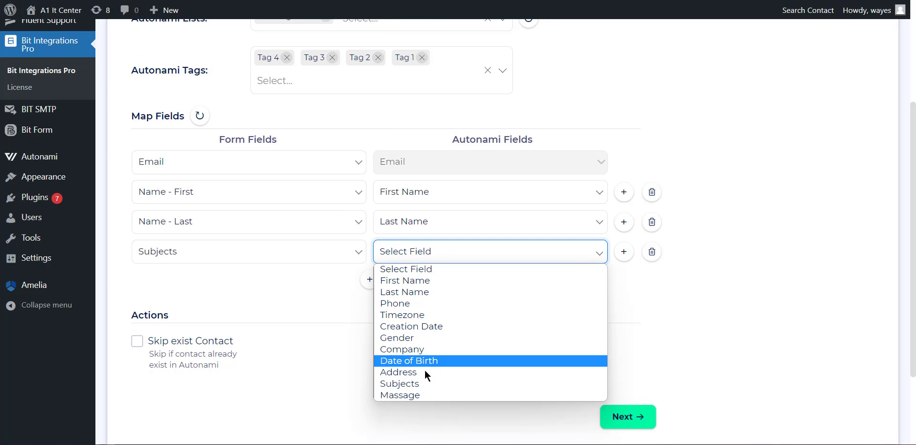
left_click(412, 385)
- Add a row mapping the form's Message field to Autonami's Massage field
left_click(370, 281)
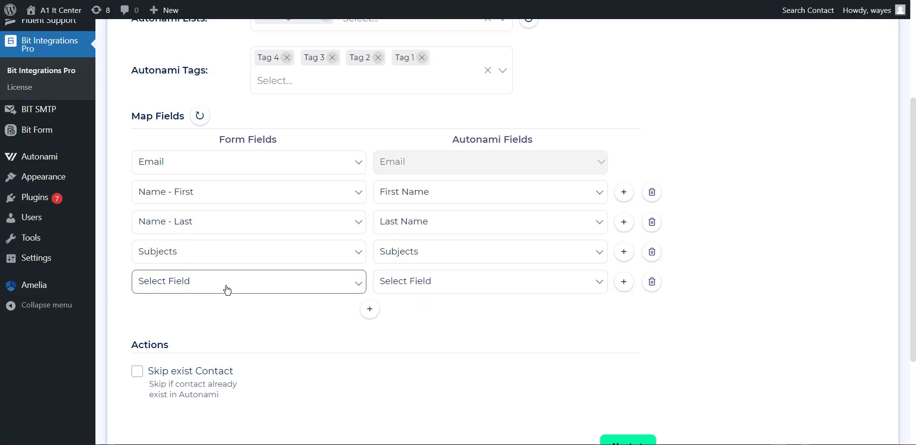
left_click(227, 286)
left_click(157, 113)
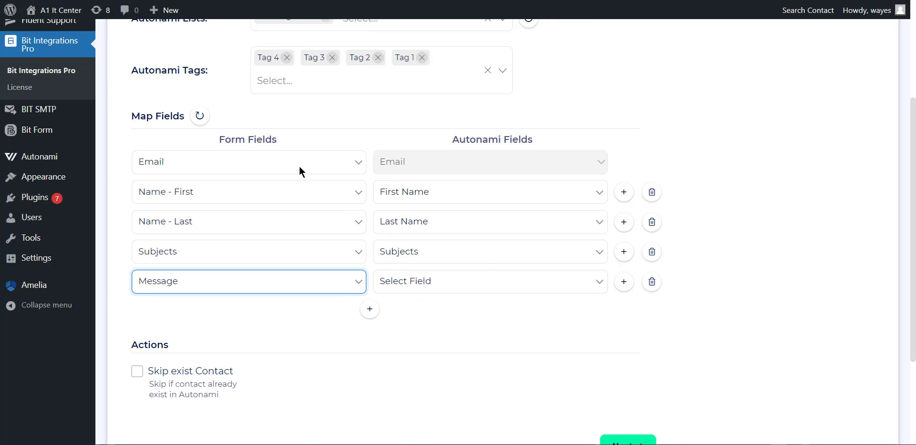
left_click(487, 284)
left_click(426, 427)
scroll(479, 370, "down", 1)
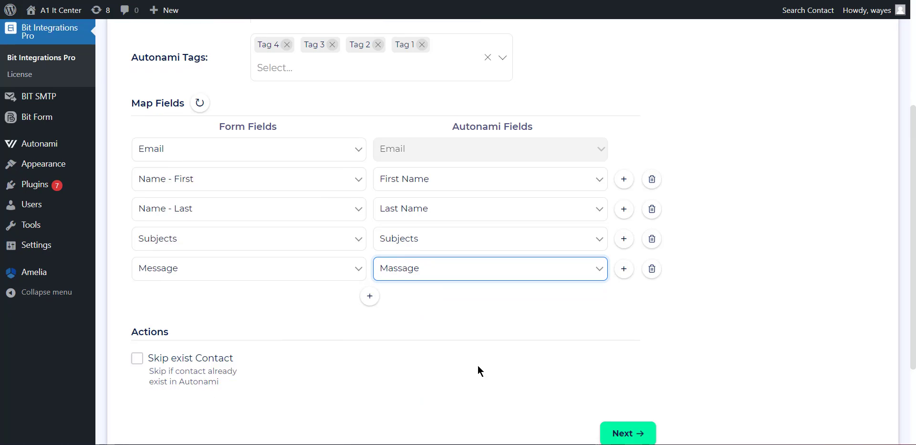
scroll(478, 366, "down", 2)
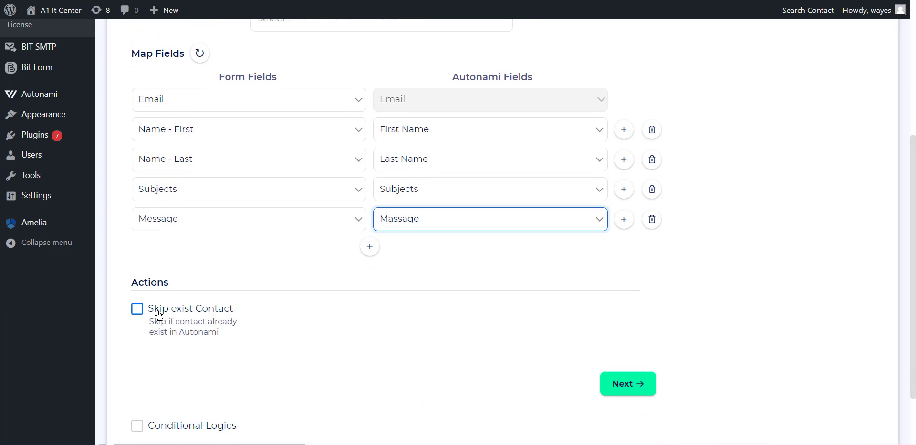
- Leave Skip exist Contact unchecked and advance to step 3
left_click(135, 310)
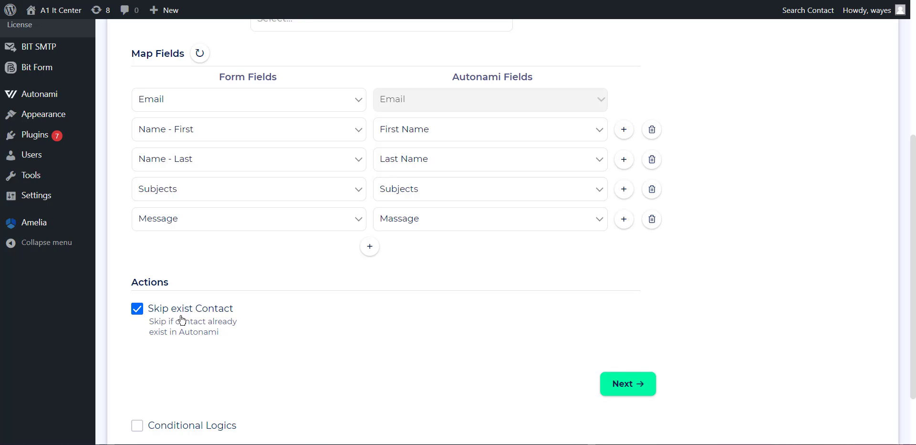
left_click(136, 310)
left_click(617, 396)
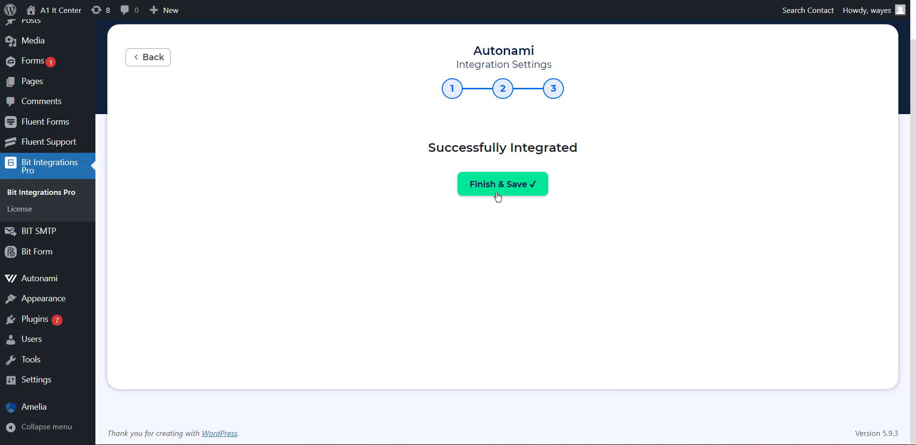
- Finish and save the Gravity Forms to Autonami integration, then go to the Gravity Form page
left_click(498, 196)
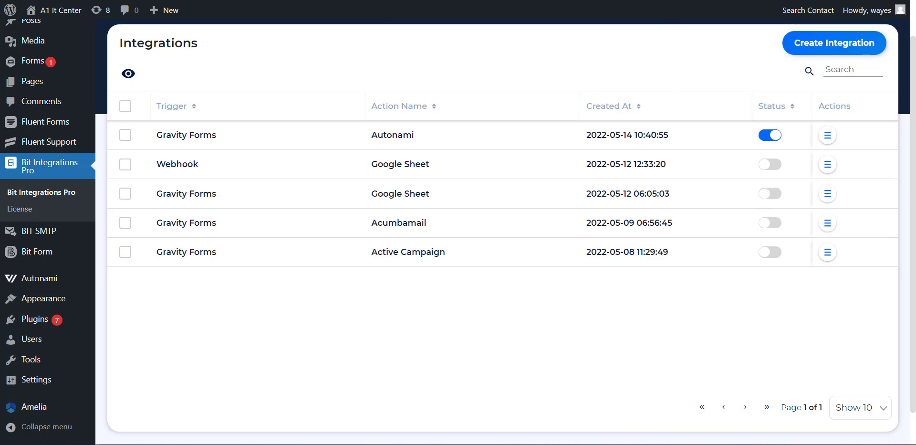
left_click(153, 0)
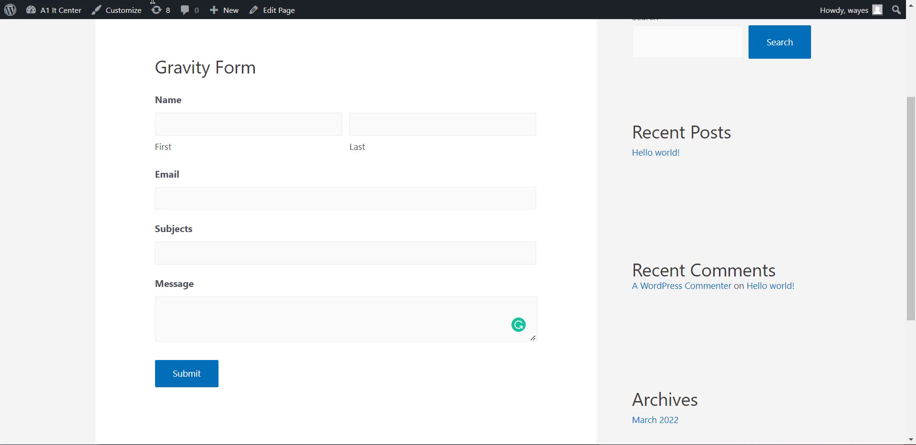
- Submit a test entry with the contact's name, e-mail, subject 'Test' and message 'Hello World'
left_click(193, 116)
type("Wayes")
left_click(399, 120)
left_click(199, 197)
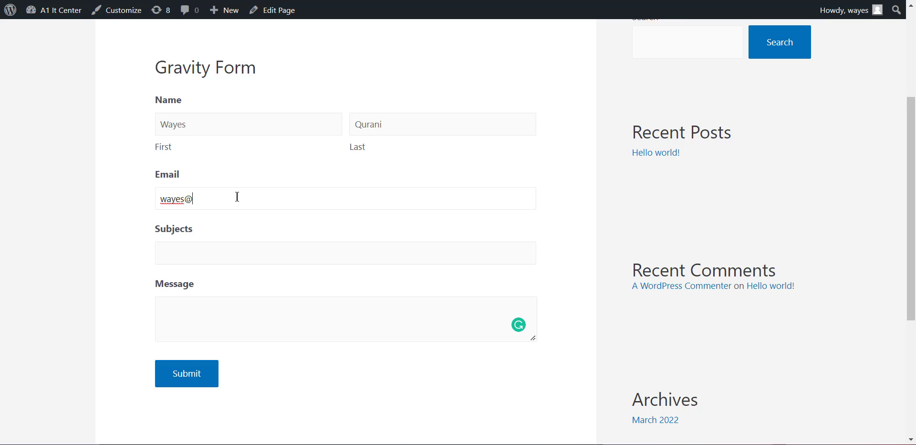
left_click(228, 249)
type("Test")
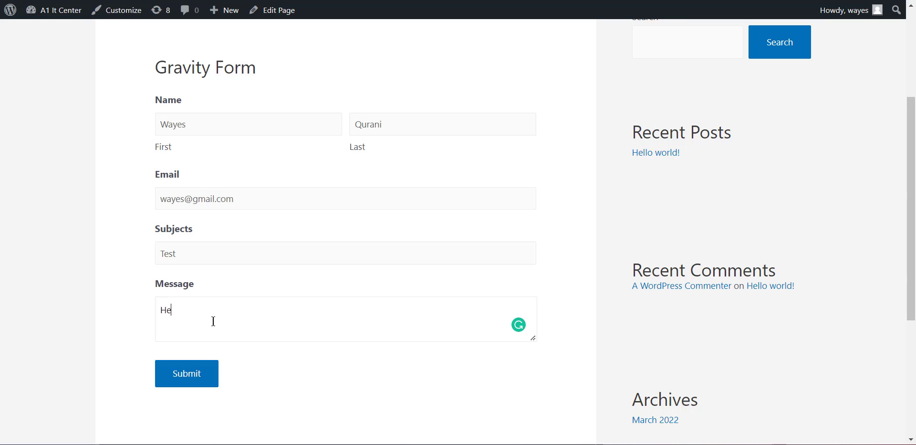
type(" World")
left_click(207, 368)
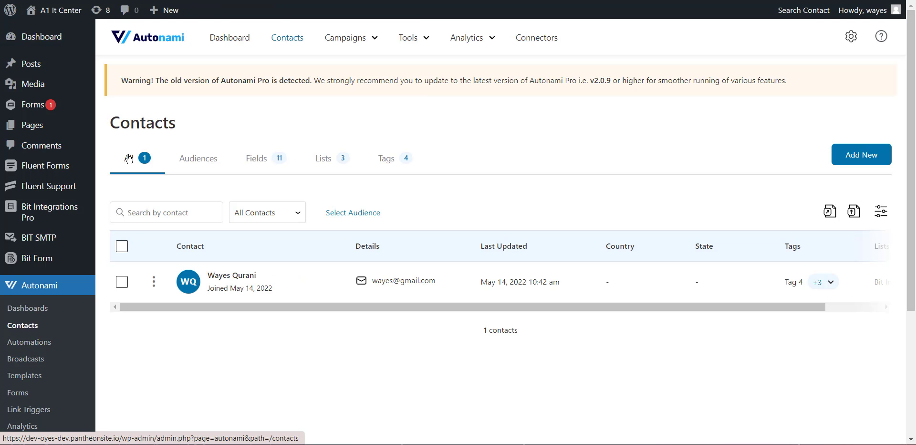
- Open the new contact's profile and review its subject, message, Tags 1–4 and Bit Integrations list
left_click(254, 276)
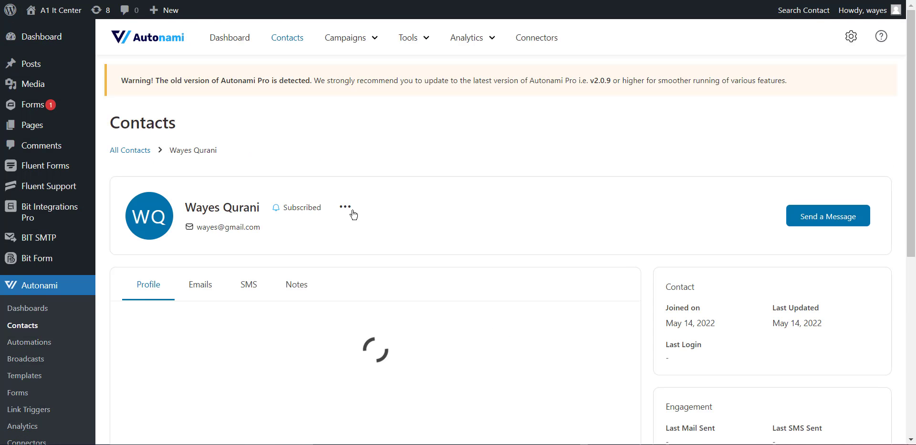
scroll(362, 216, "down", 4)
scroll(362, 216, "down", 4)
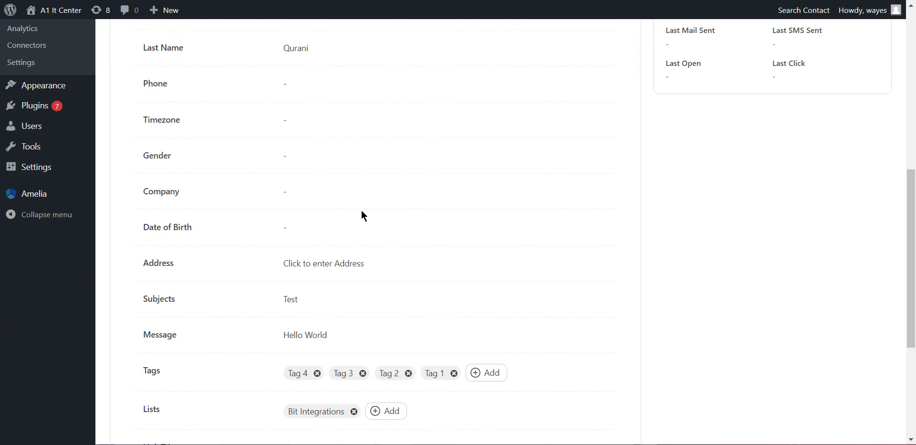
scroll(338, 321, "down", 5)
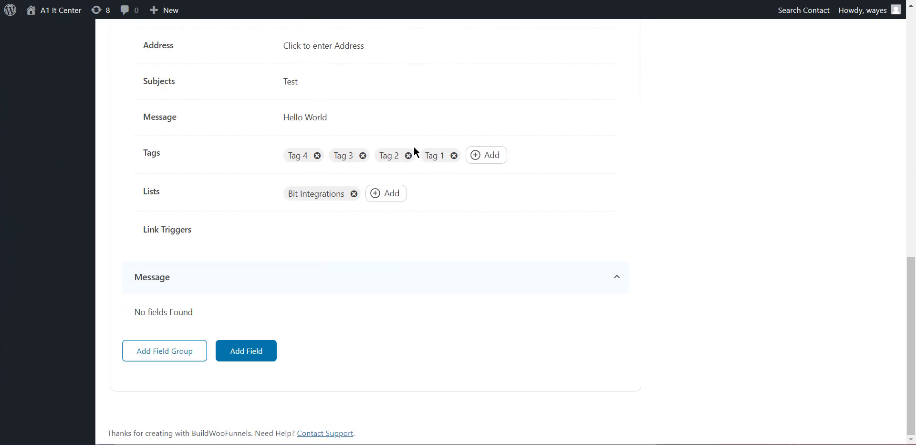
scroll(414, 147, "up", 5)
scroll(412, 136, "up", 7)
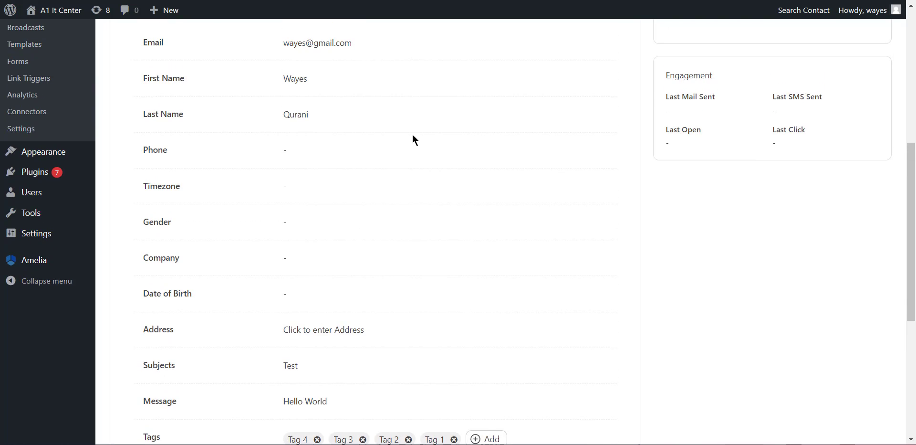